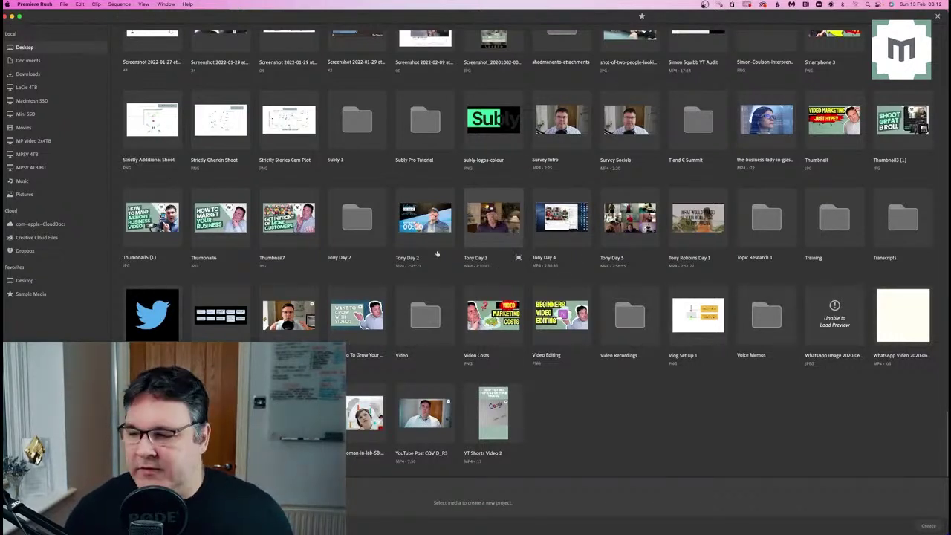
{"action": "double_click", "coordinate": [633, 340]}
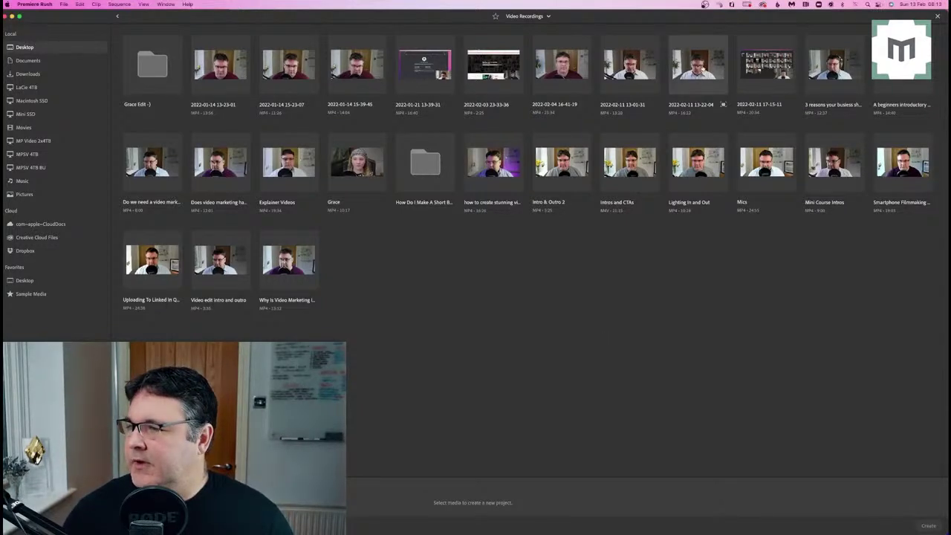
{"action": "left_click", "coordinate": [702, 71]}
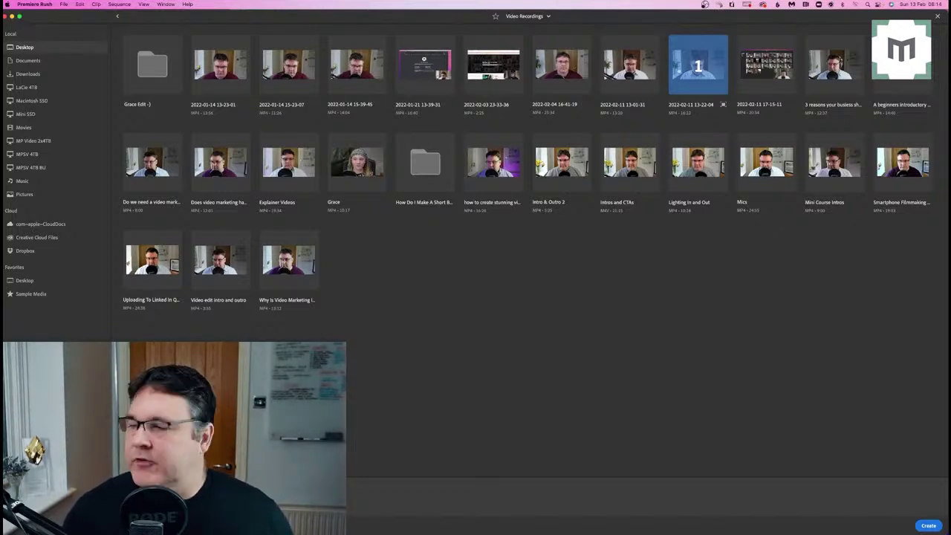
{"action": "left_click", "coordinate": [928, 525]}
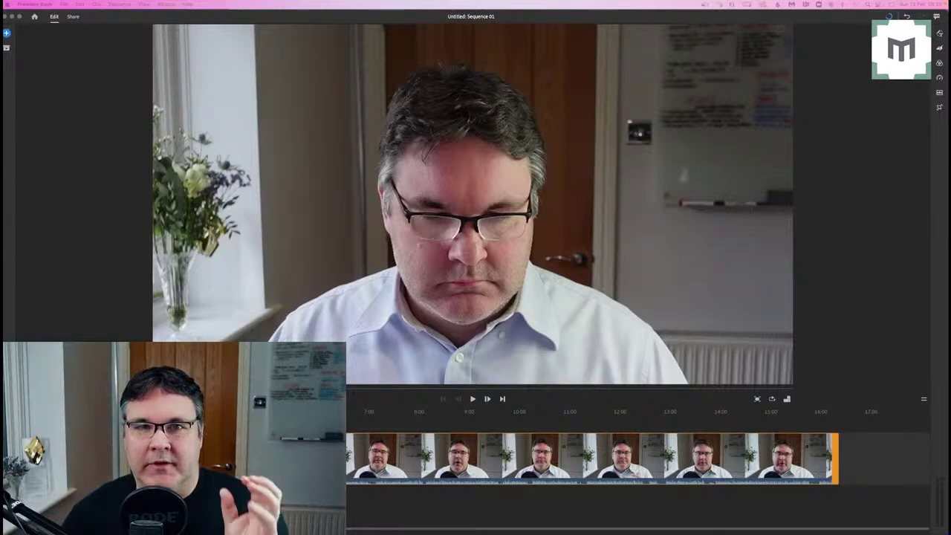
Play the opening of the recording and place the playhead at about 00:10, just before the talk begins
{"action": "left_click", "coordinate": [105, 357]}
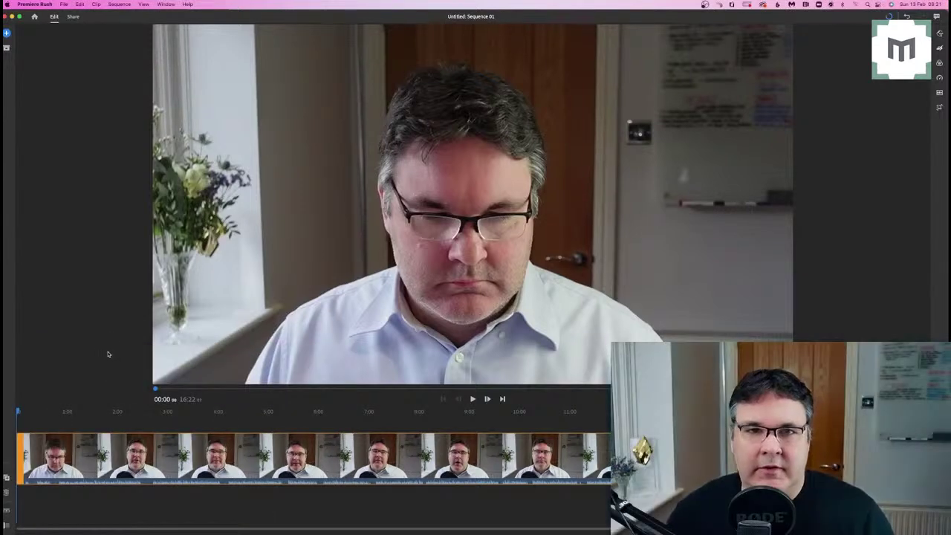
{"action": "key", "text": "equal"}
{"action": "key", "text": "equal"}
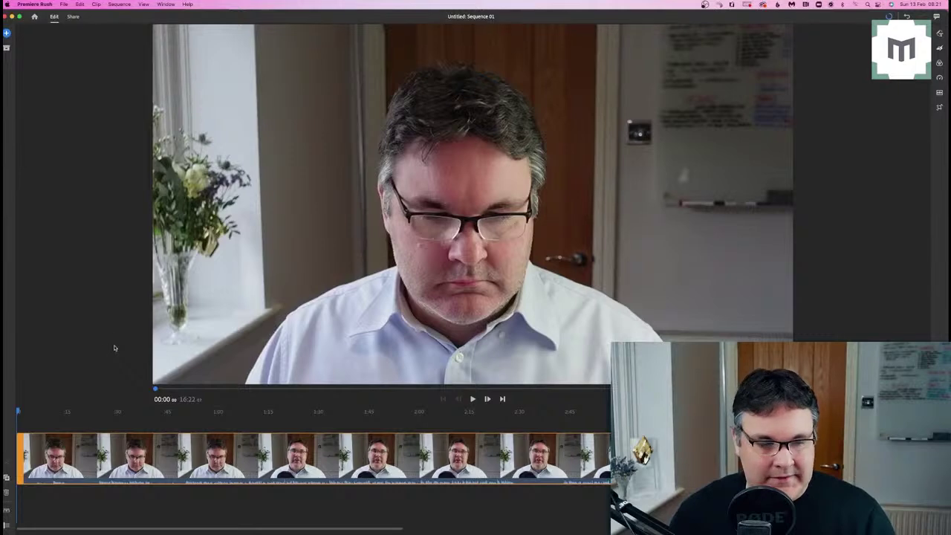
{"action": "key", "text": "equal"}
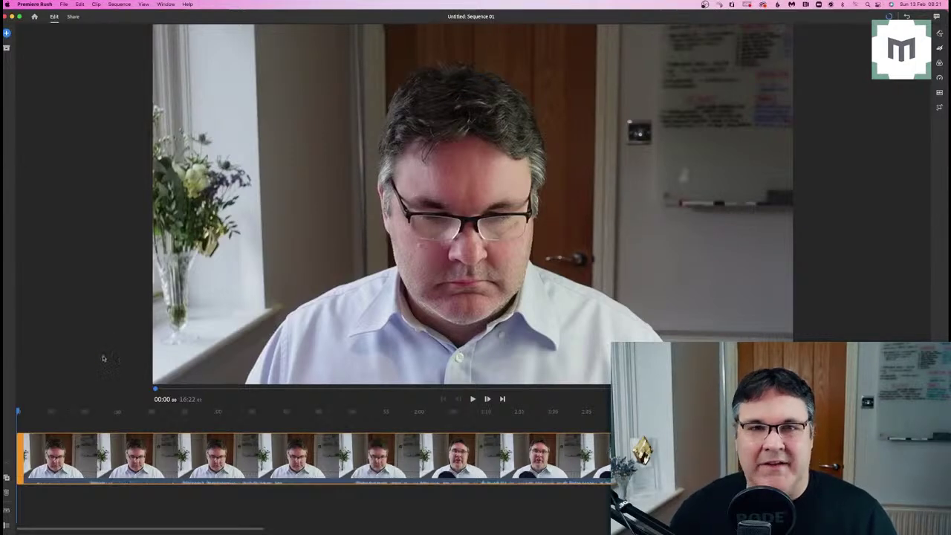
{"action": "key", "text": "equal"}
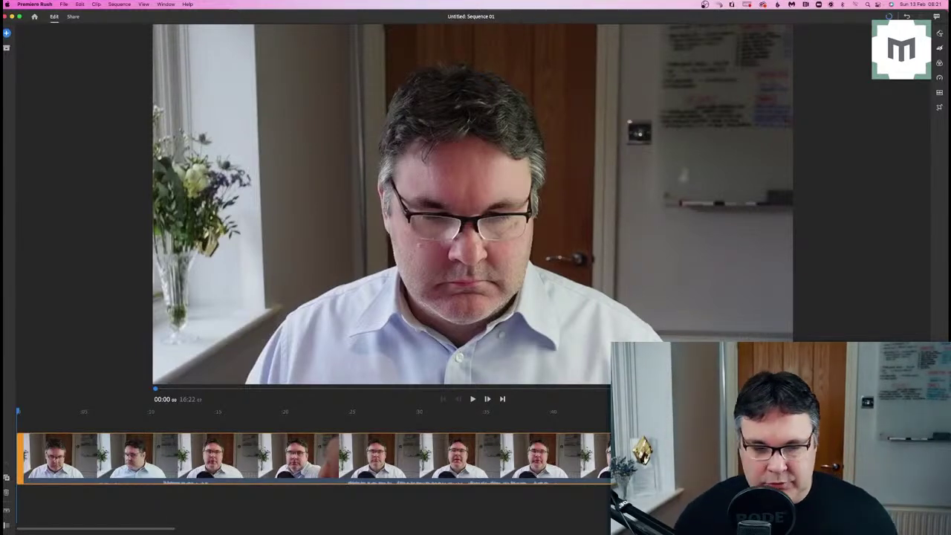
{"action": "key", "text": "space"}
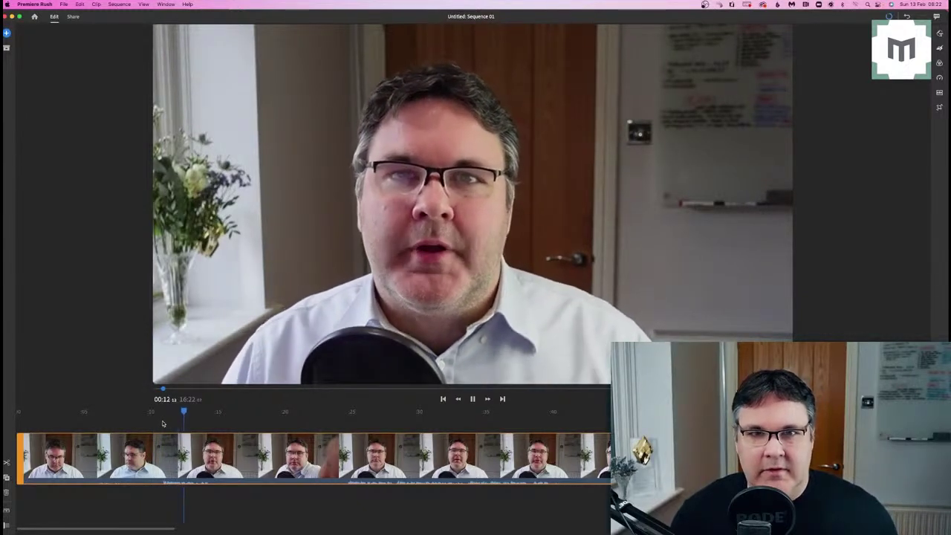
{"action": "left_click", "coordinate": [159, 423]}
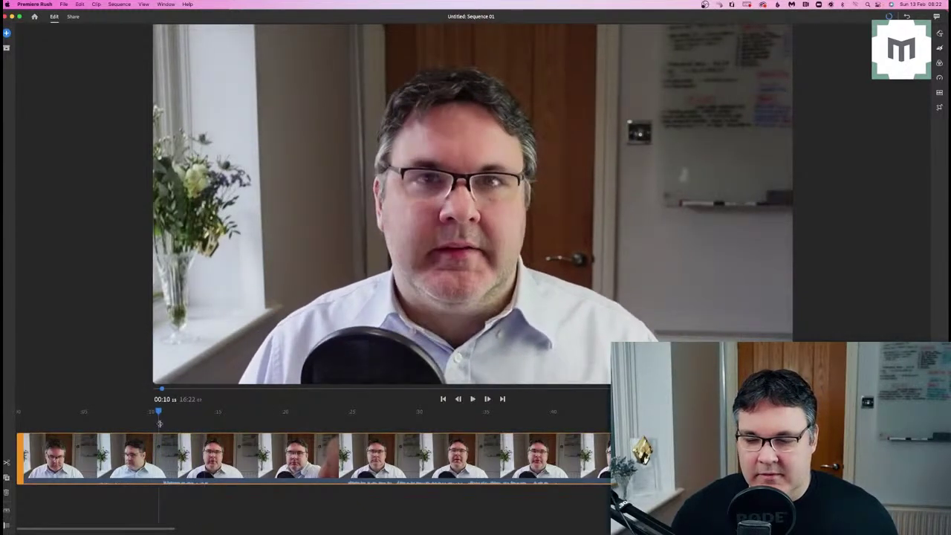
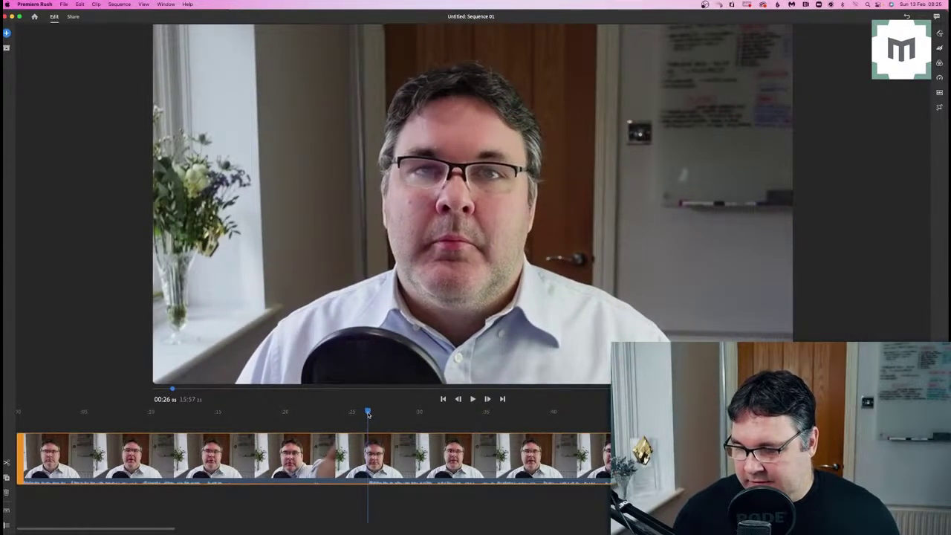
Trim the start of the clip to about 00:26, just before the next take begins, and return the playhead to the sequence start
{"action": "key", "text": "space"}
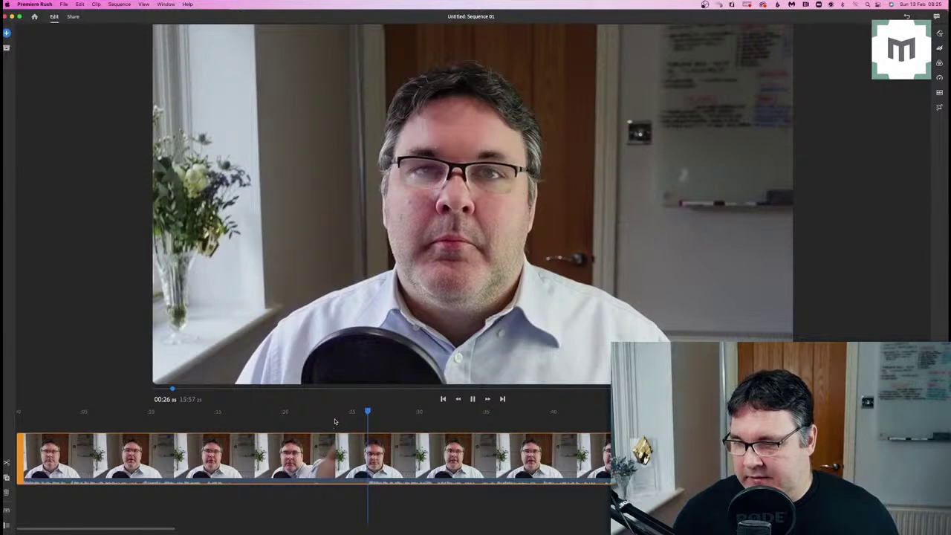
{"action": "key", "text": "space"}
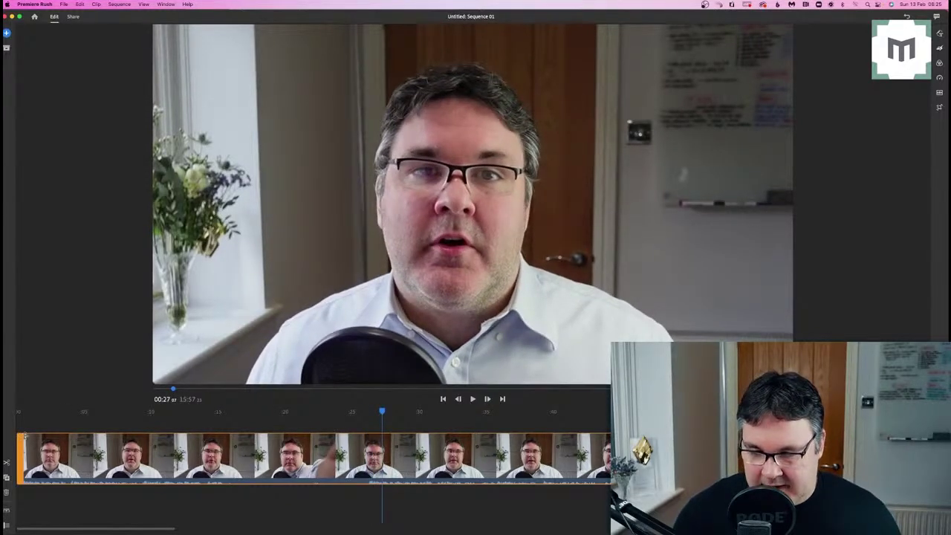
{"action": "left_click_drag", "start_coordinate": [23, 438], "coordinate": [369, 461]}
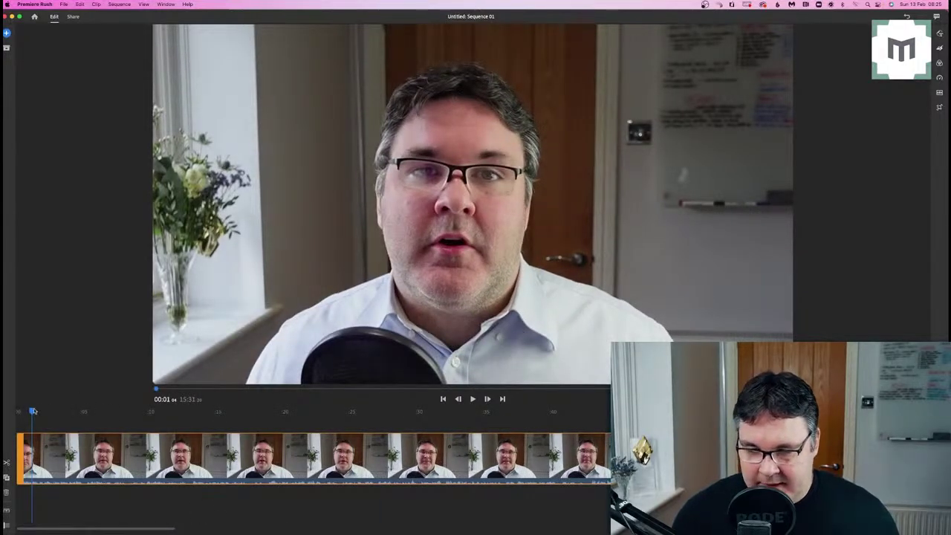
{"action": "key", "text": "Home"}
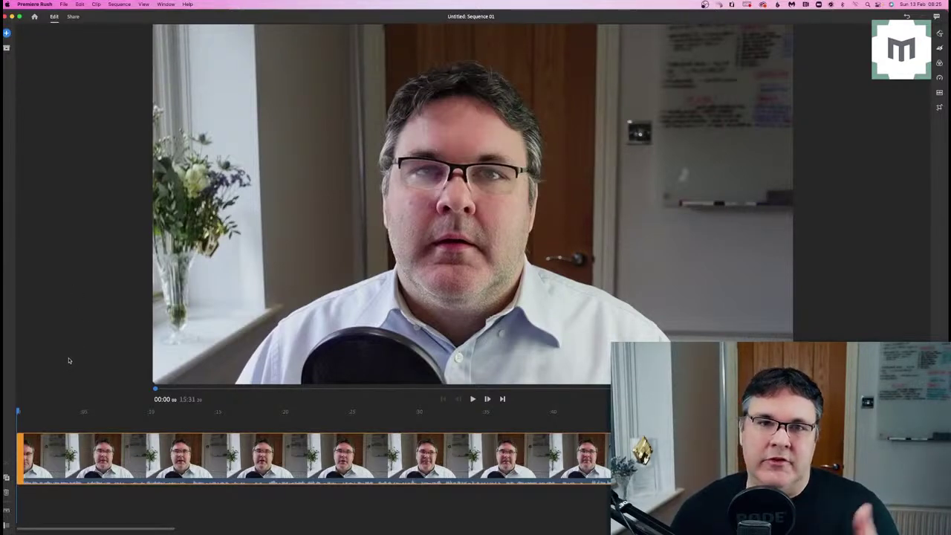
Play the trimmed recording up to about 00:19 and split the clip at about 00:17
{"action": "key", "text": "space"}
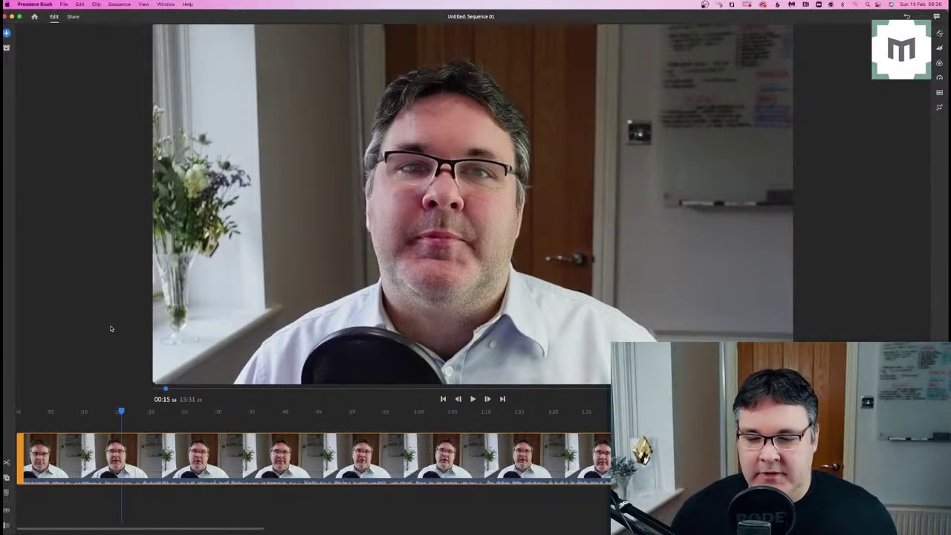
{"action": "key", "text": "space"}
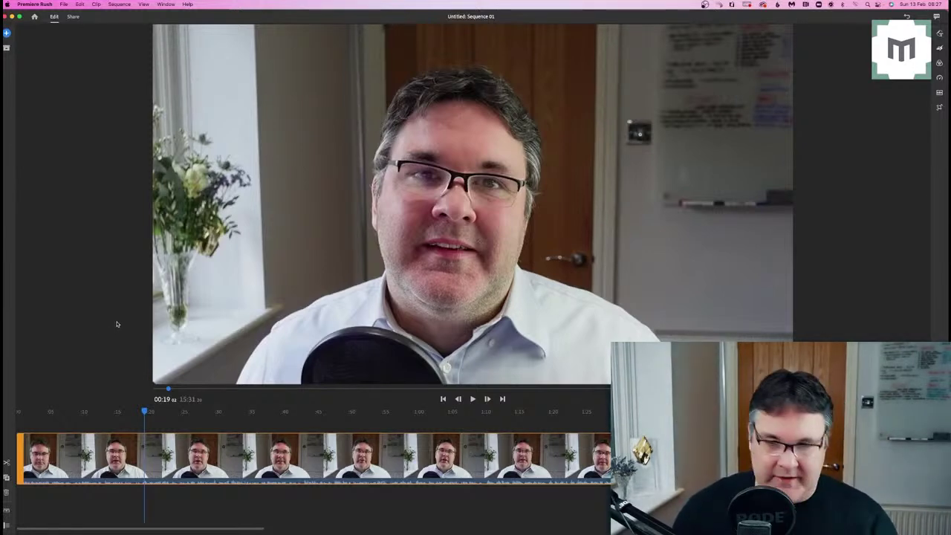
{"action": "key", "text": "="}
{"action": "key", "text": "="}
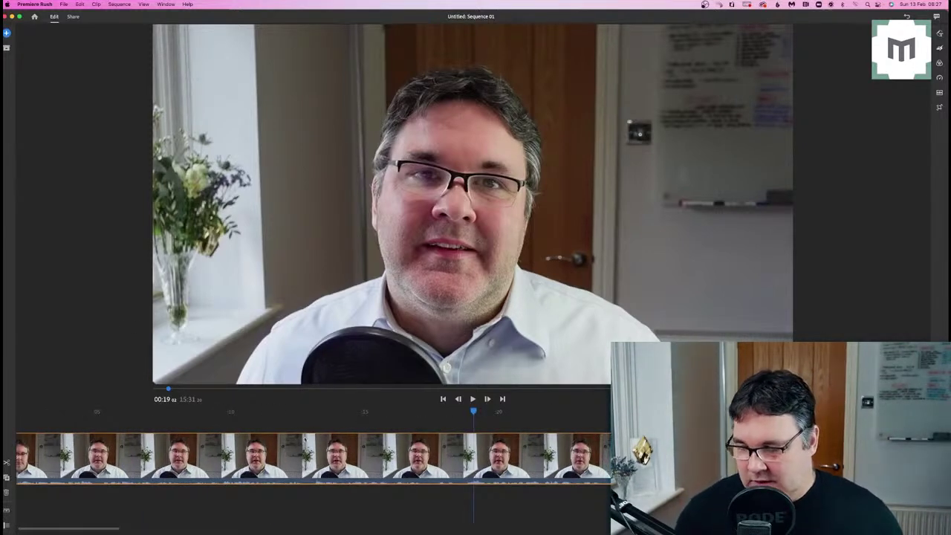
{"action": "left_click_drag", "start_coordinate": [474, 414], "coordinate": [415, 420]}
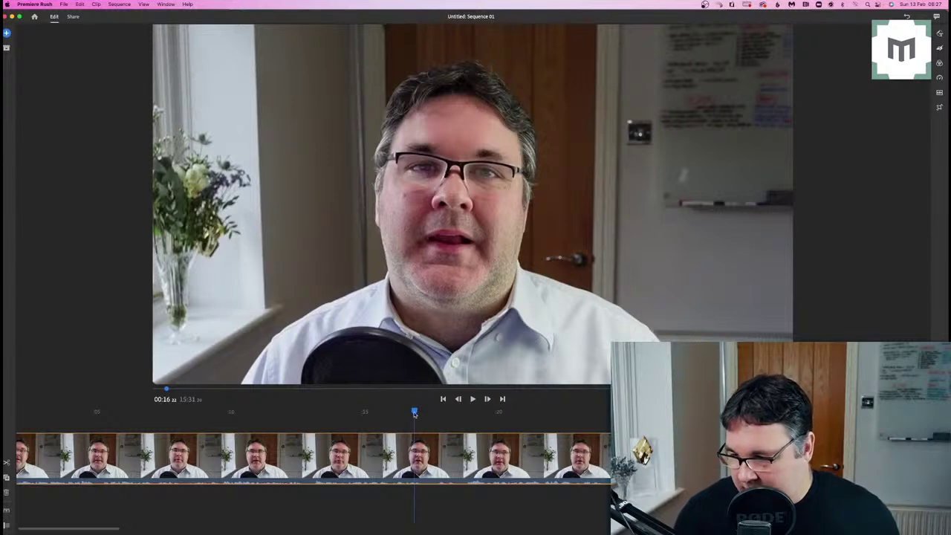
{"action": "left_click_drag", "start_coordinate": [415, 414], "coordinate": [421, 414]}
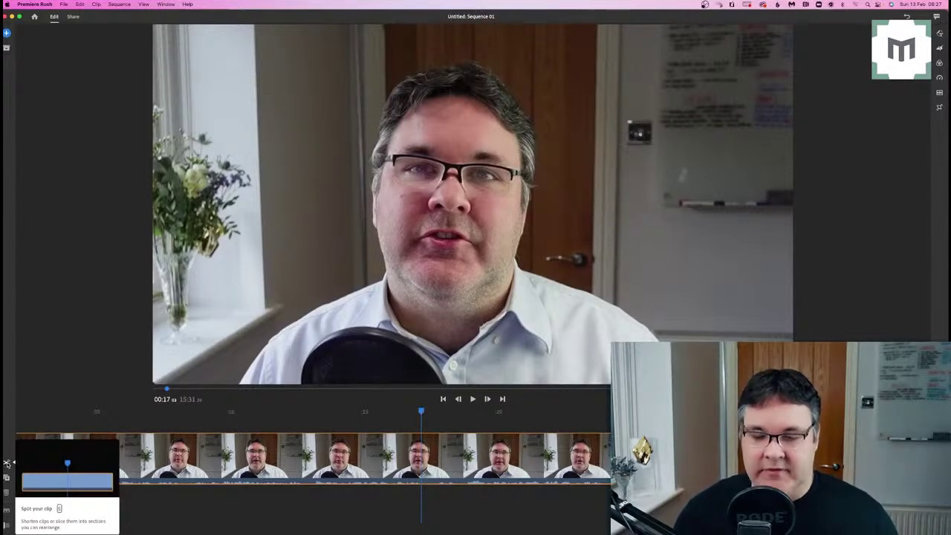
{"action": "left_click", "coordinate": [7, 462]}
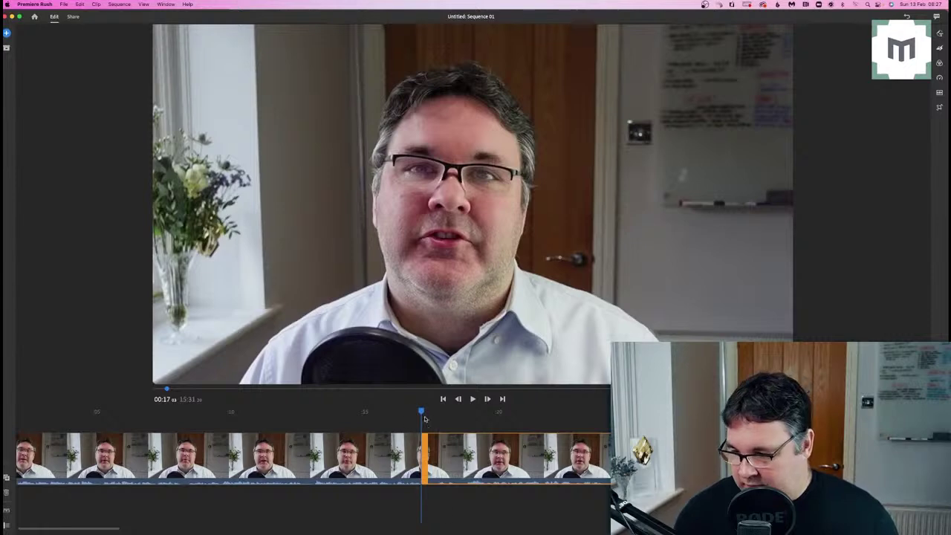
Split the clip again about half a second after the first cut and delete the short section between the two cuts
{"action": "left_click_drag", "start_coordinate": [421, 413], "coordinate": [438, 419]}
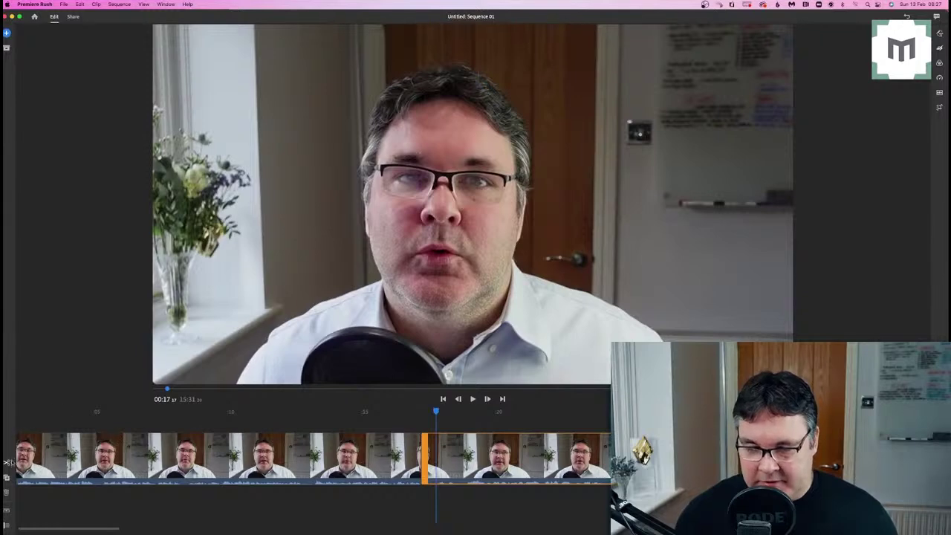
{"action": "left_click_drag", "start_coordinate": [425, 457], "coordinate": [437, 458]}
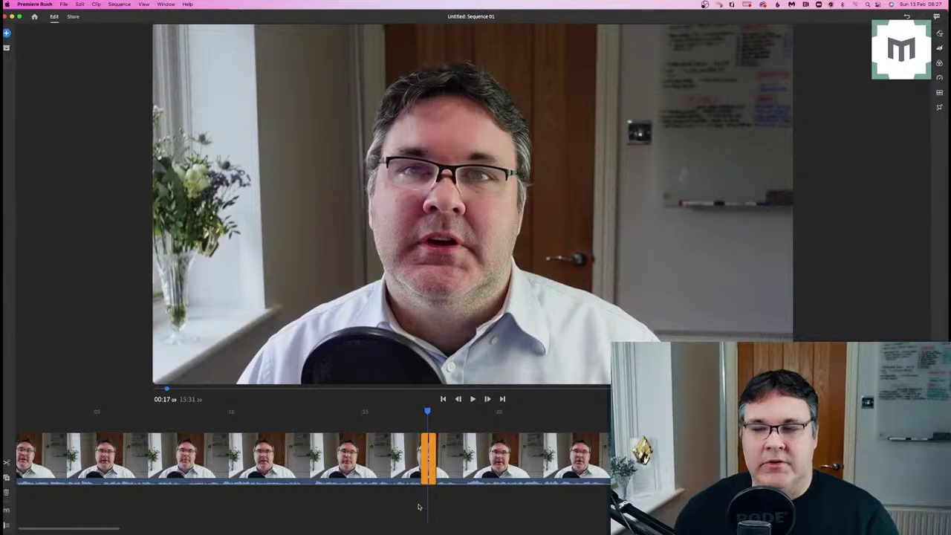
{"action": "key", "text": "Delete"}
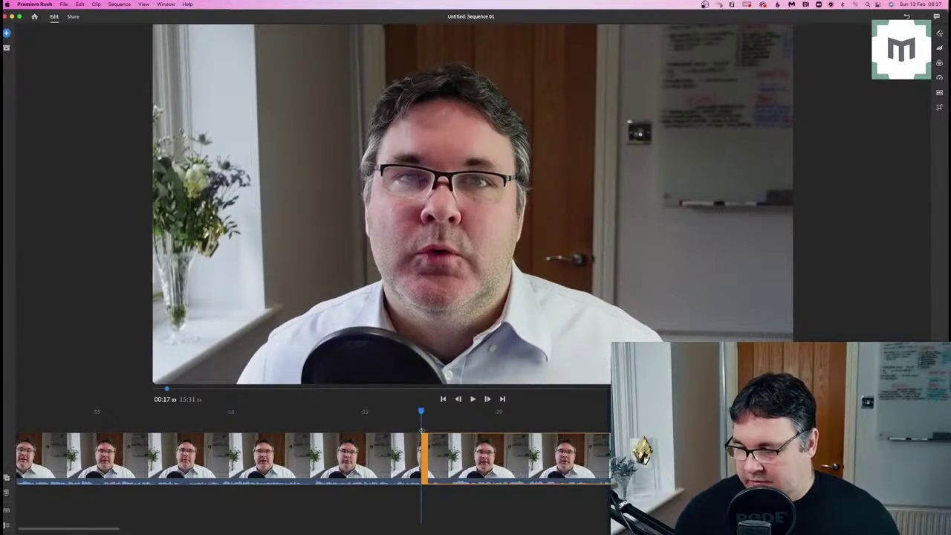
Play the sequence across the new cut at 00:17 to check how the edit flows
{"action": "left_click_drag", "start_coordinate": [424, 416], "coordinate": [379, 417]}
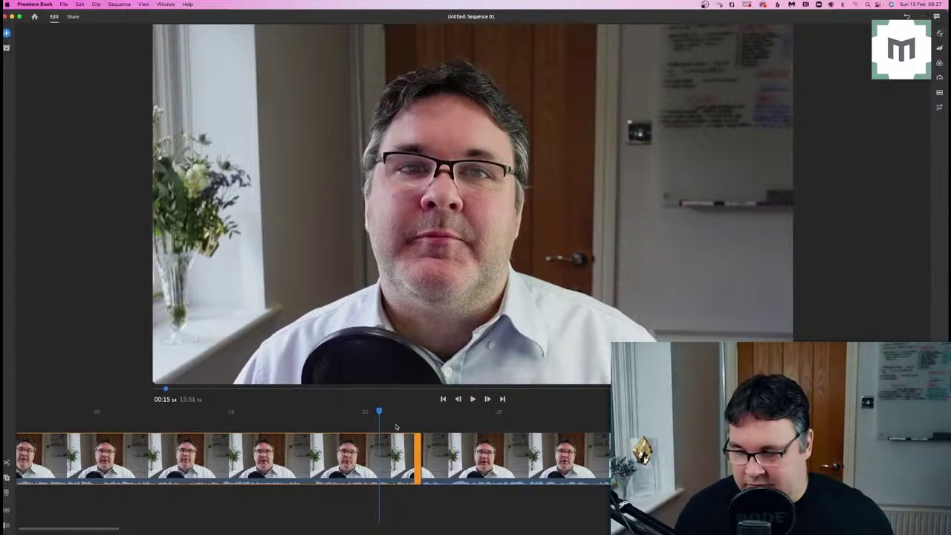
{"action": "left_click_drag", "start_coordinate": [382, 415], "coordinate": [351, 425]}
{"action": "key", "text": "space"}
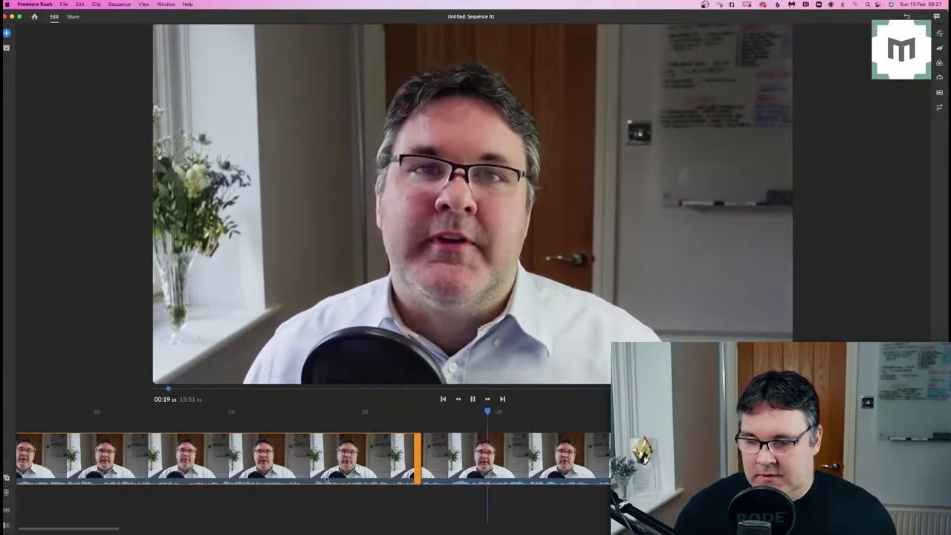
{"action": "key", "text": "space"}
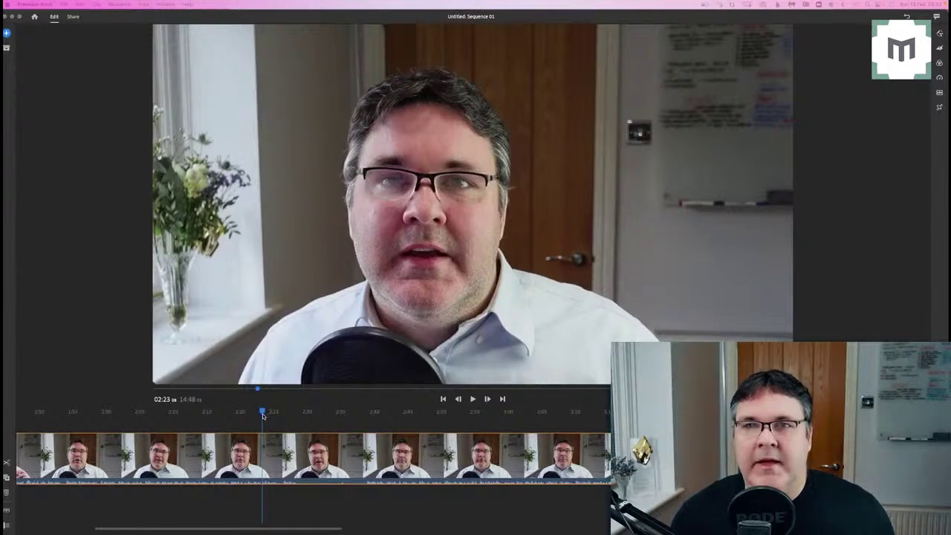
Play the recording from about 02:21 to 02:28 and set the playhead at about 02:29, where the hand covers the lens
{"action": "left_click_drag", "start_coordinate": [262, 416], "coordinate": [255, 415]}
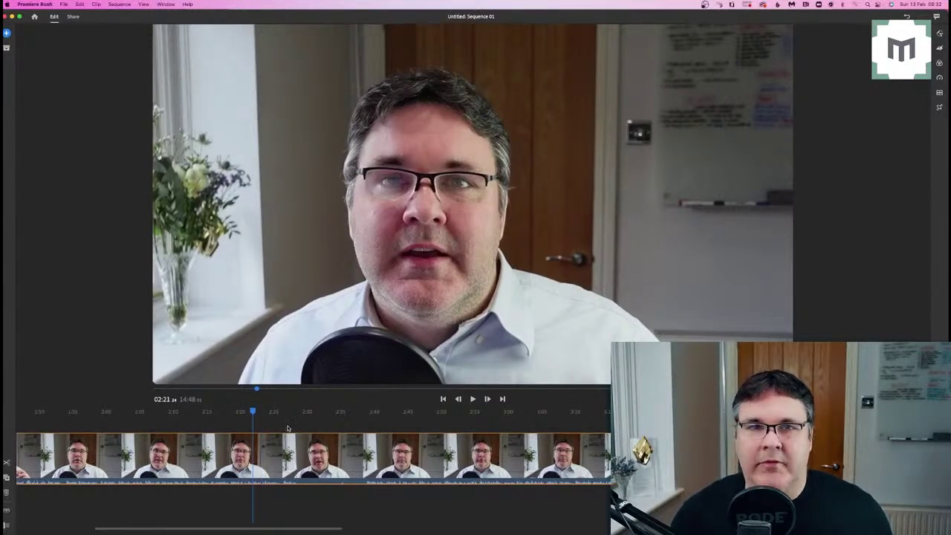
{"action": "key", "text": "space"}
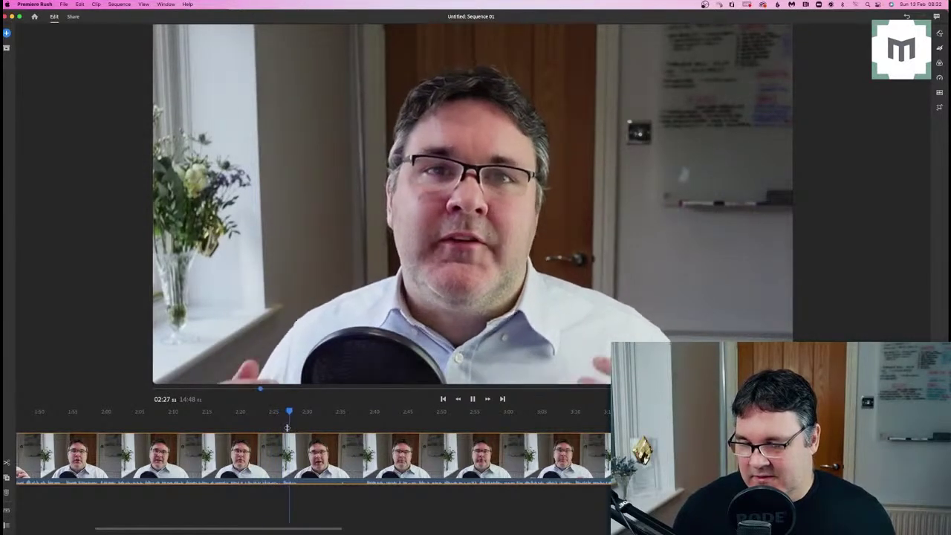
{"action": "key", "text": "space"}
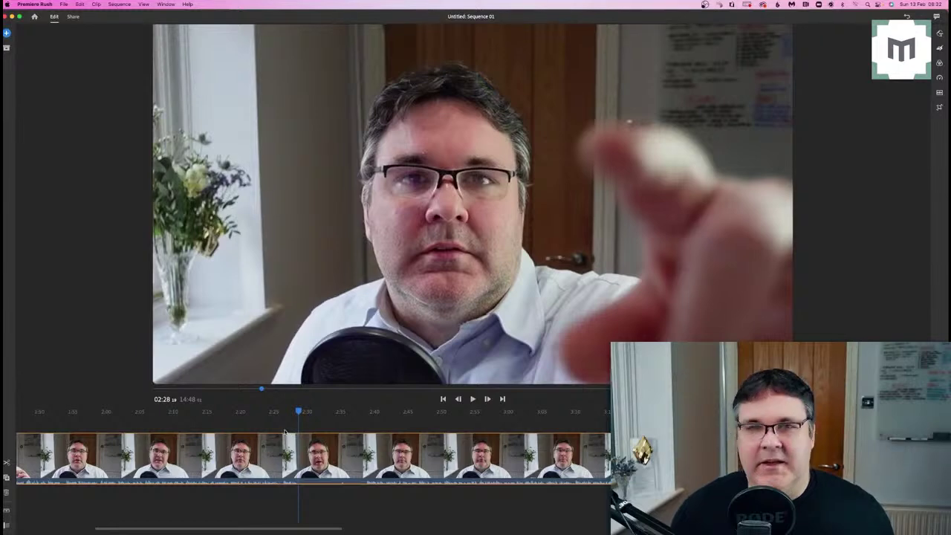
{"action": "left_click", "coordinate": [301, 413]}
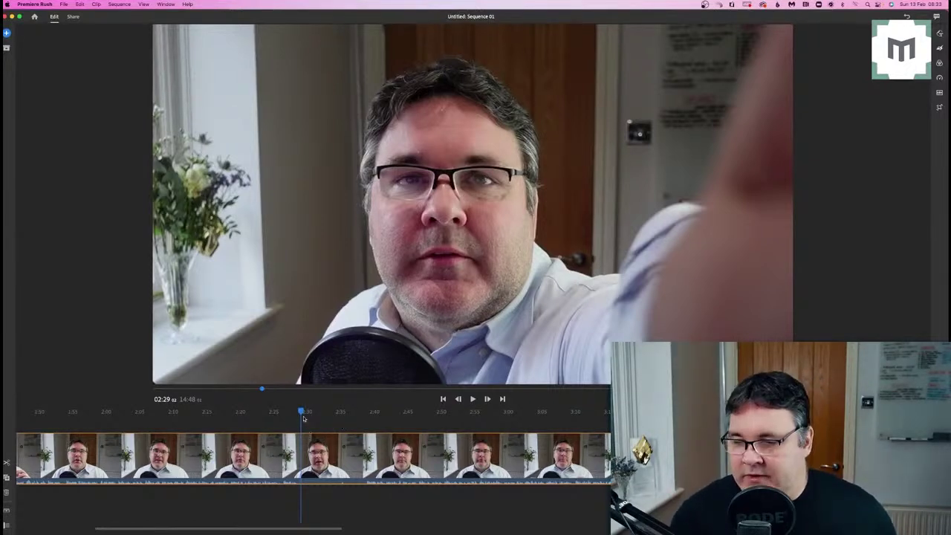
Play the passage following the hand signal, from about 02:38 to 02:40
{"action": "left_click_drag", "start_coordinate": [303, 413], "coordinate": [366, 413]}
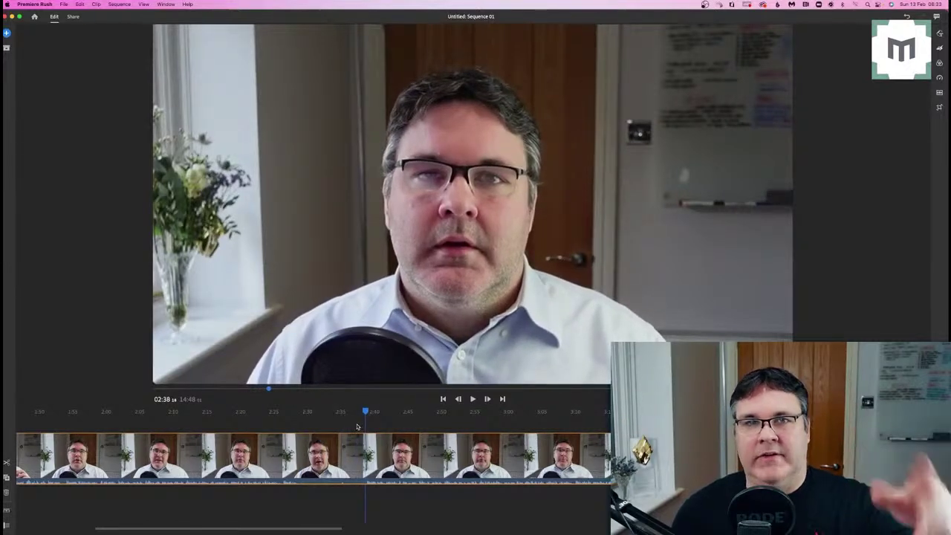
{"action": "key", "text": "space"}
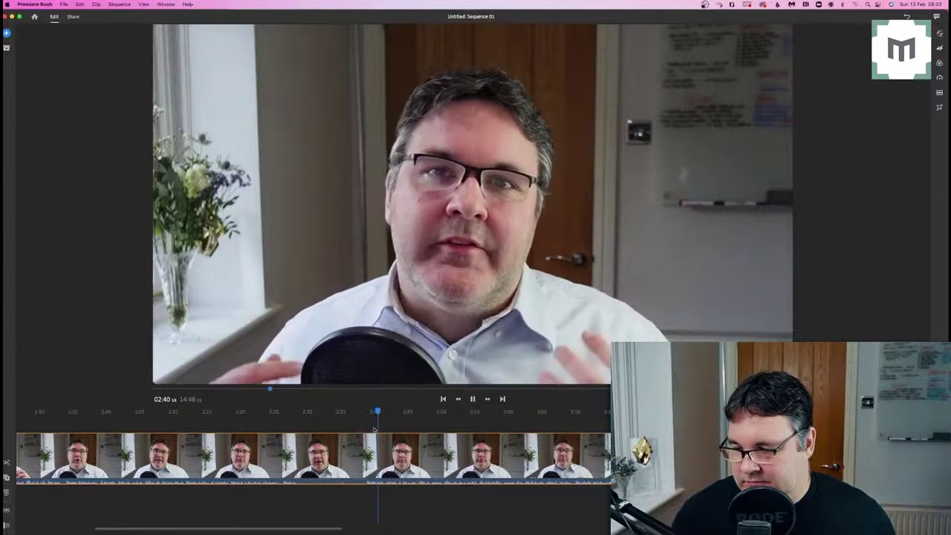
{"action": "key", "text": "space"}
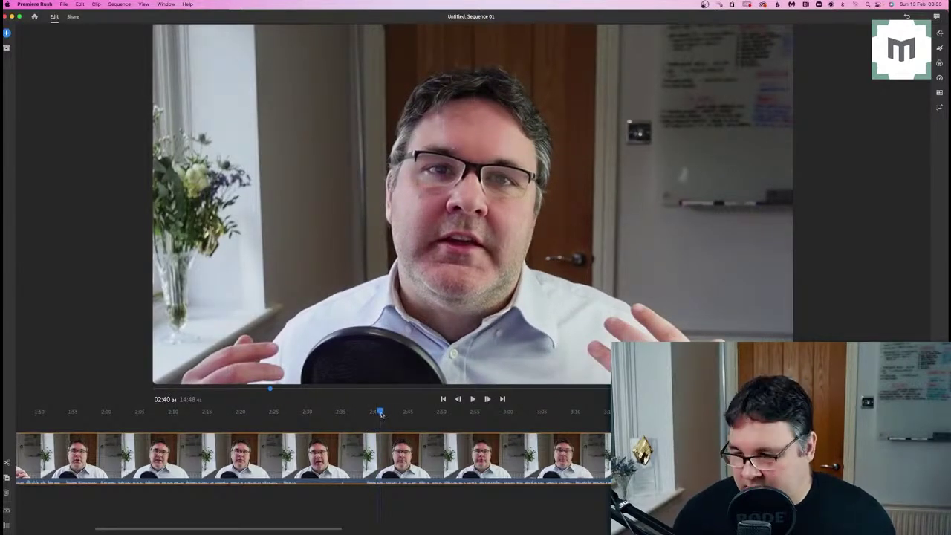
Find the start of the unwanted take before the hand signal and split the clip there, at about 01:53
{"action": "left_click_drag", "start_coordinate": [383, 414], "coordinate": [146, 431]}
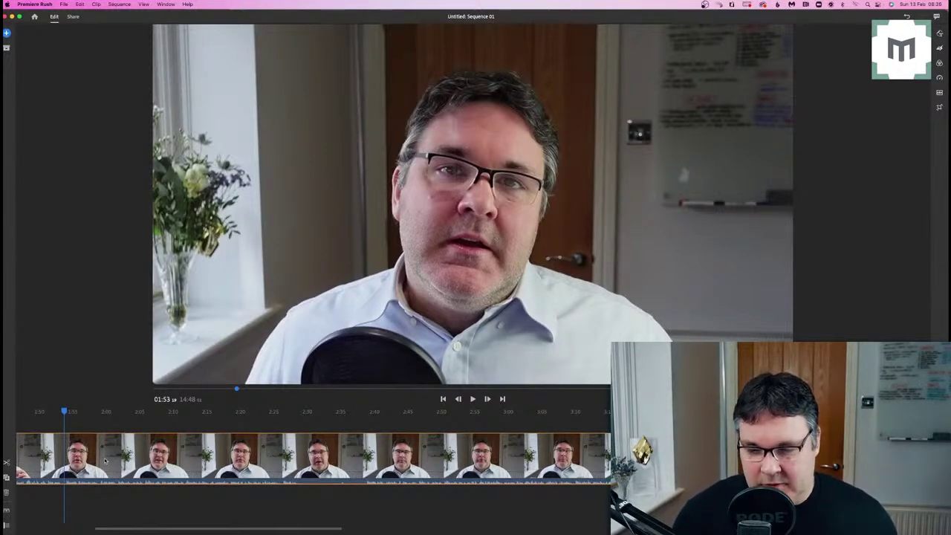
{"action": "key", "text": "space"}
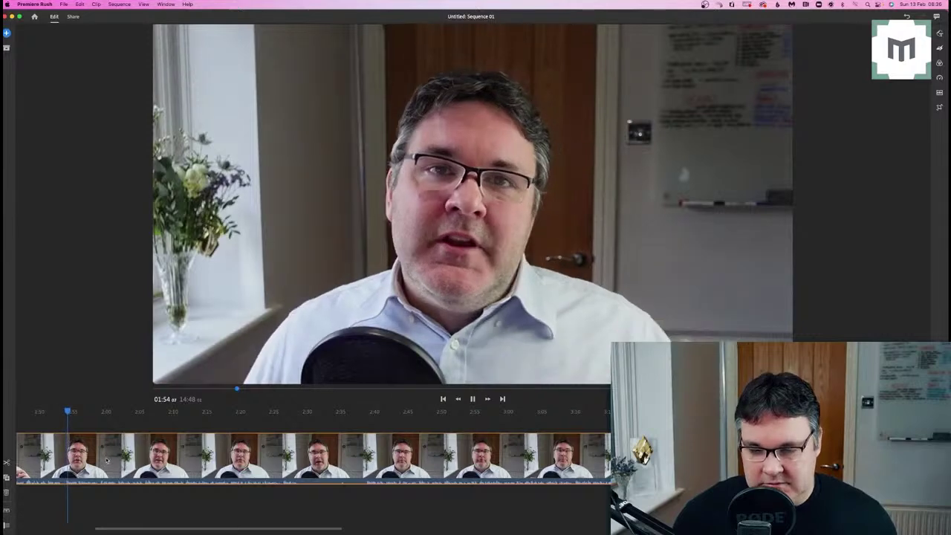
{"action": "key", "text": "space"}
{"action": "left_click_drag", "start_coordinate": [71, 413], "coordinate": [62, 415]}
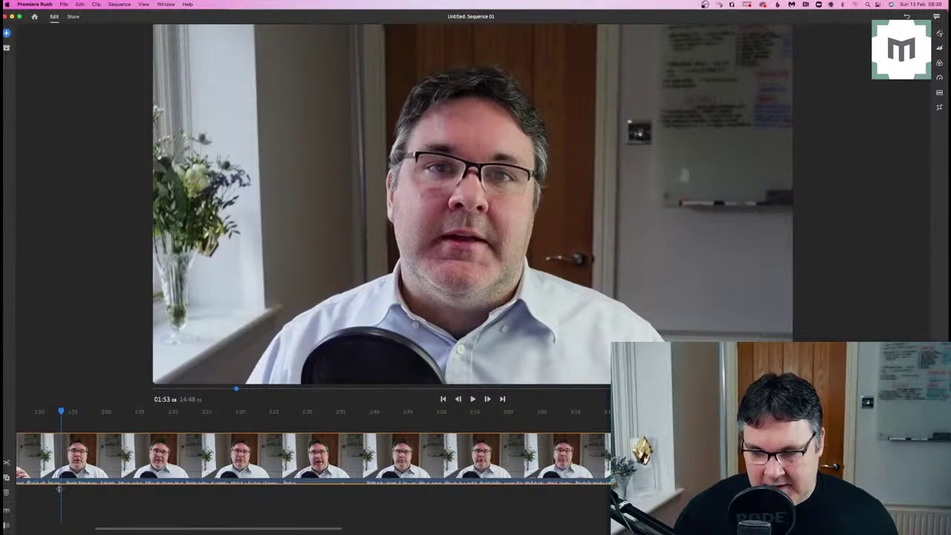
{"action": "left_click", "coordinate": [8, 462]}
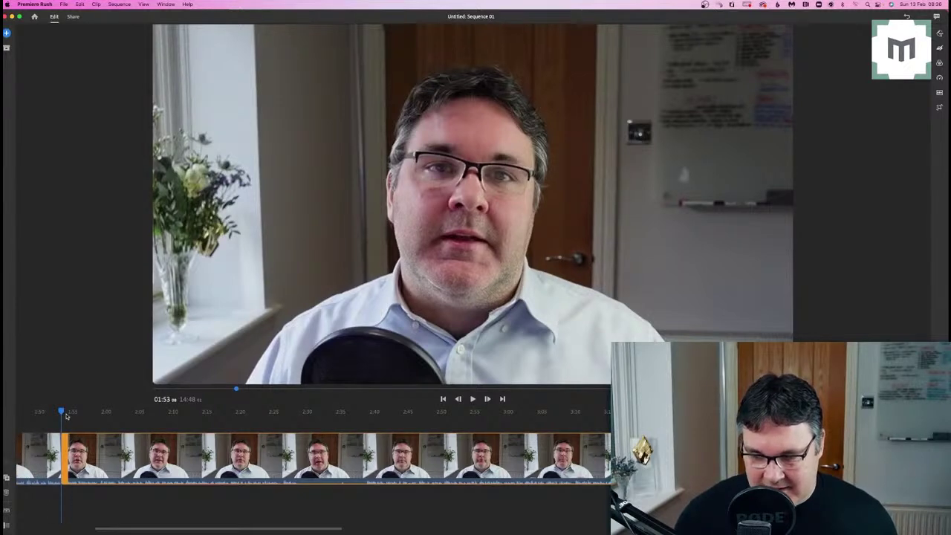
Split the clip again at about 02:38, just before the retake's speech, and delete the section between the two cuts
{"action": "left_click_drag", "start_coordinate": [63, 413], "coordinate": [365, 411]}
{"action": "key", "text": "space"}
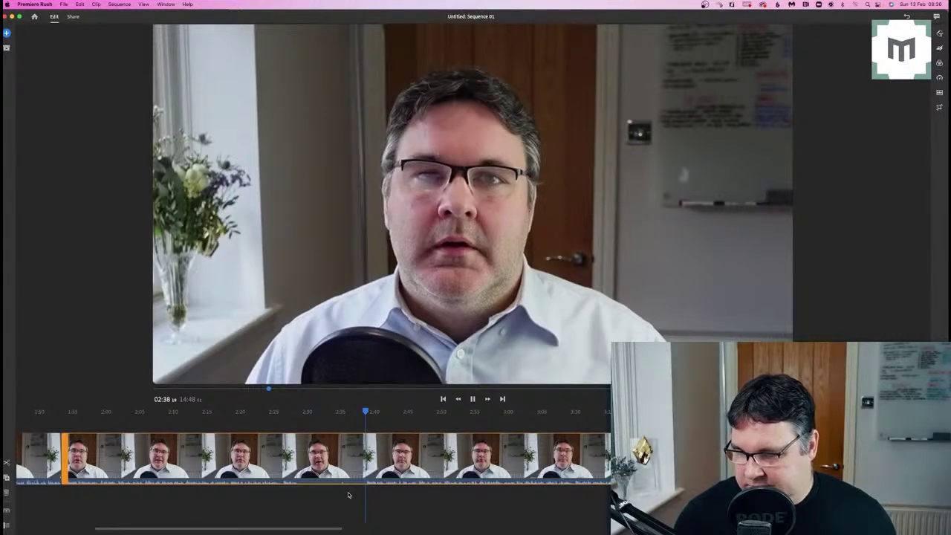
{"action": "key", "text": "space"}
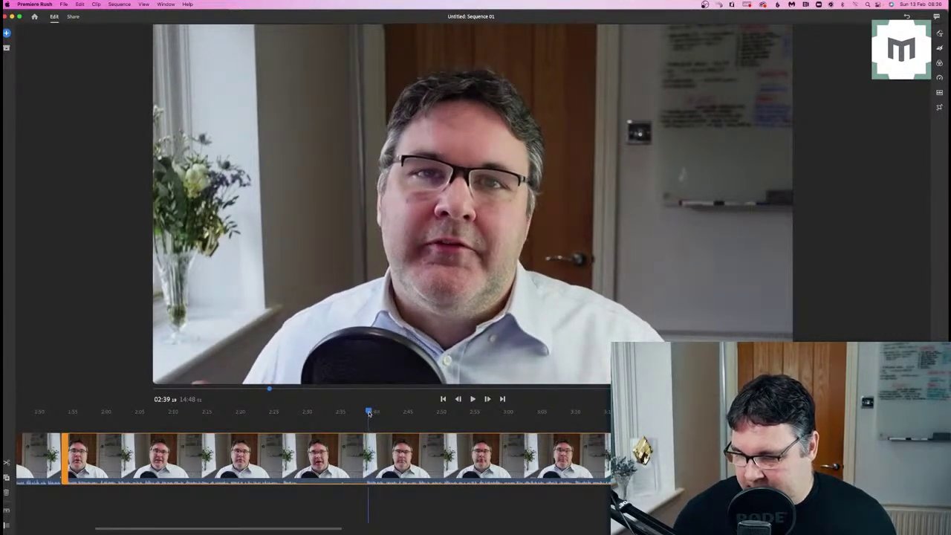
{"action": "left_click_drag", "start_coordinate": [370, 413], "coordinate": [366, 413]}
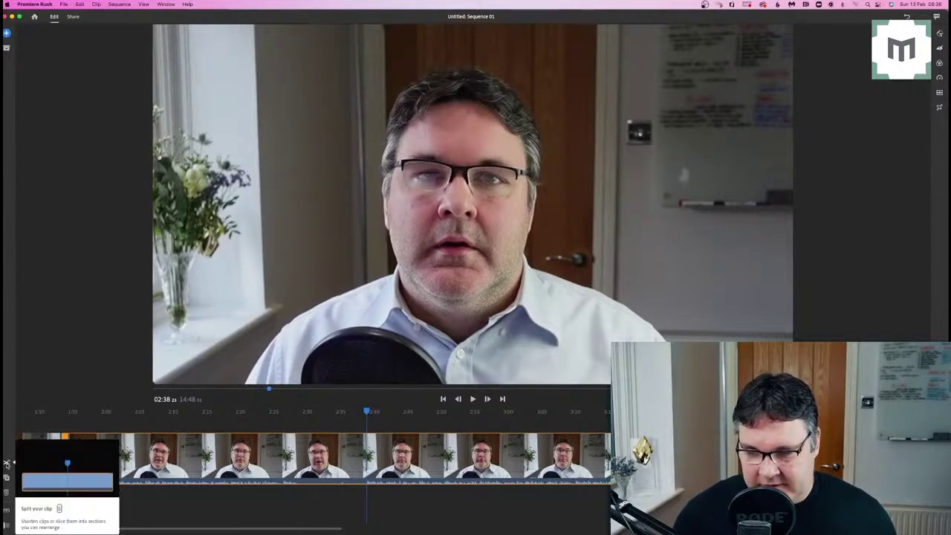
{"action": "left_click", "coordinate": [7, 463]}
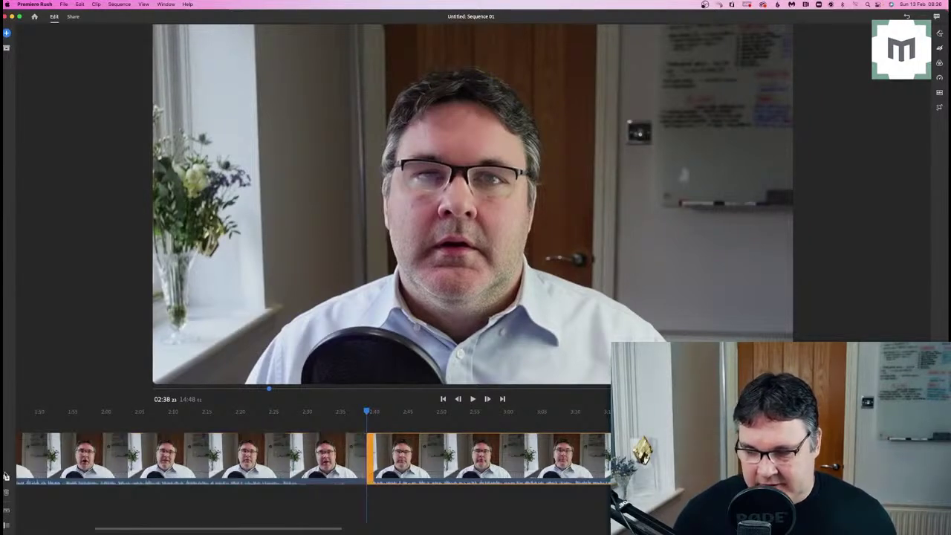
{"action": "left_click", "coordinate": [269, 462]}
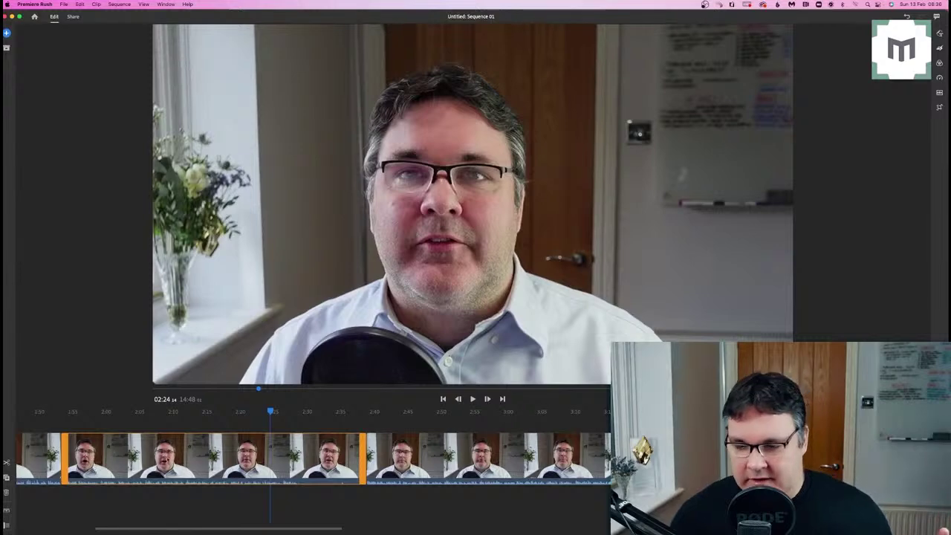
{"action": "key", "text": "Delete"}
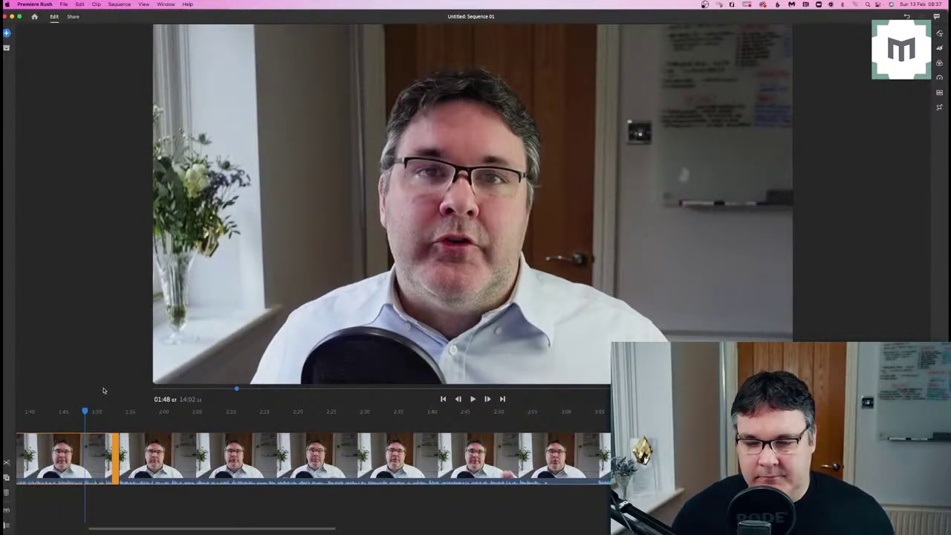
Play the sequence repeatedly across the new cut at about 01:53 to check how the two takes join
{"action": "key", "text": "space"}
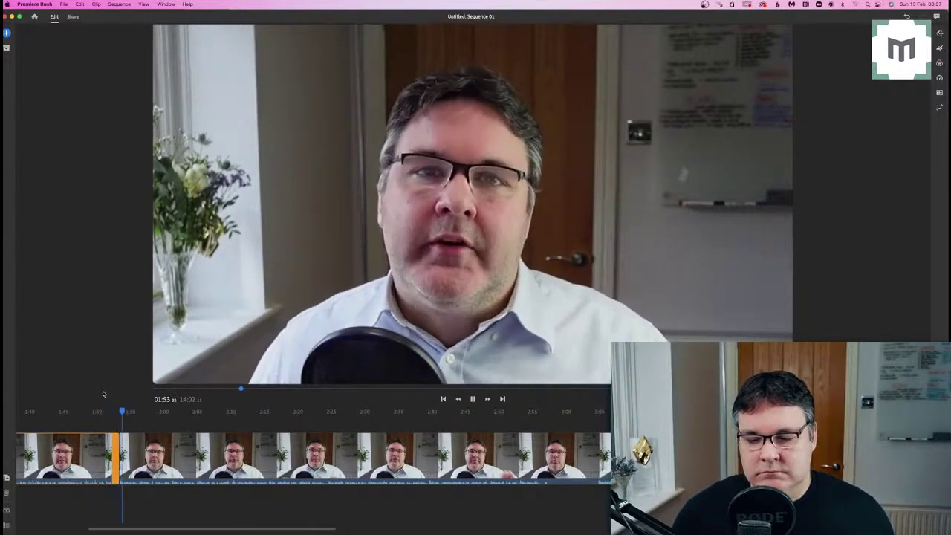
{"action": "key", "text": "space"}
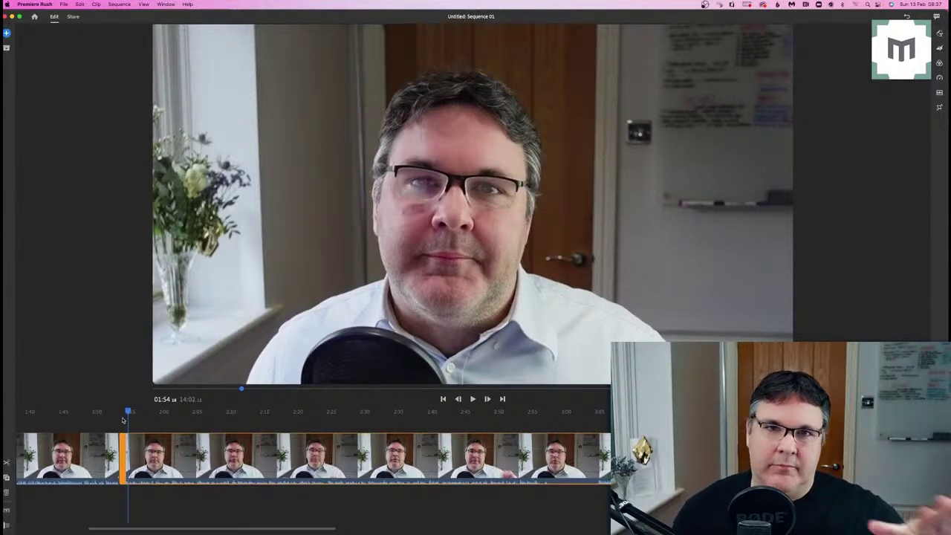
{"action": "left_click_drag", "start_coordinate": [130, 413], "coordinate": [106, 413]}
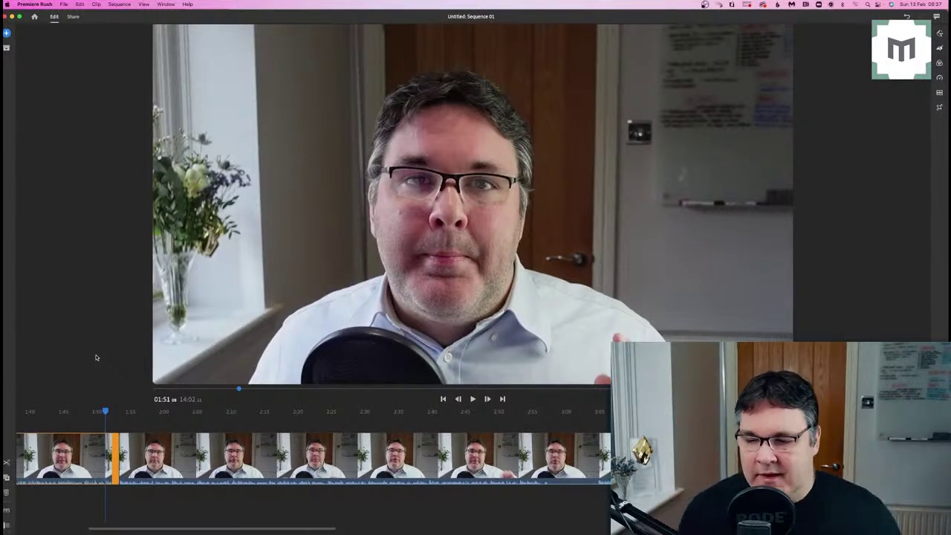
{"action": "left_click", "coordinate": [125, 413]}
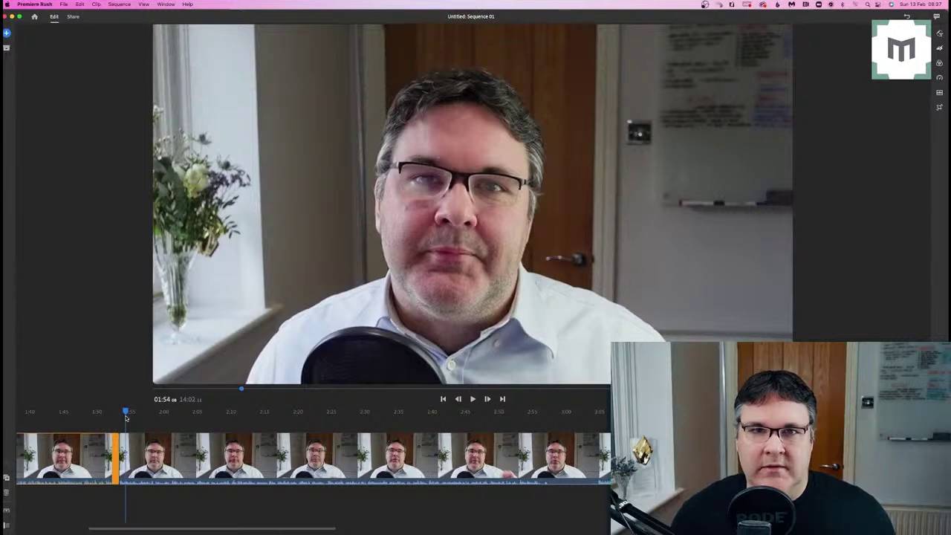
{"action": "key", "text": "Left"}
{"action": "key", "text": "Left"}
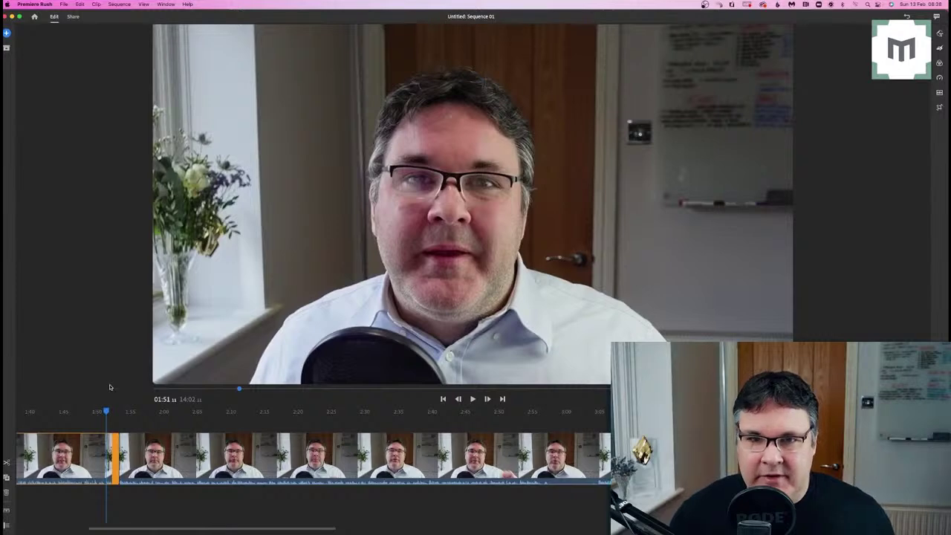
{"action": "key", "text": "space"}
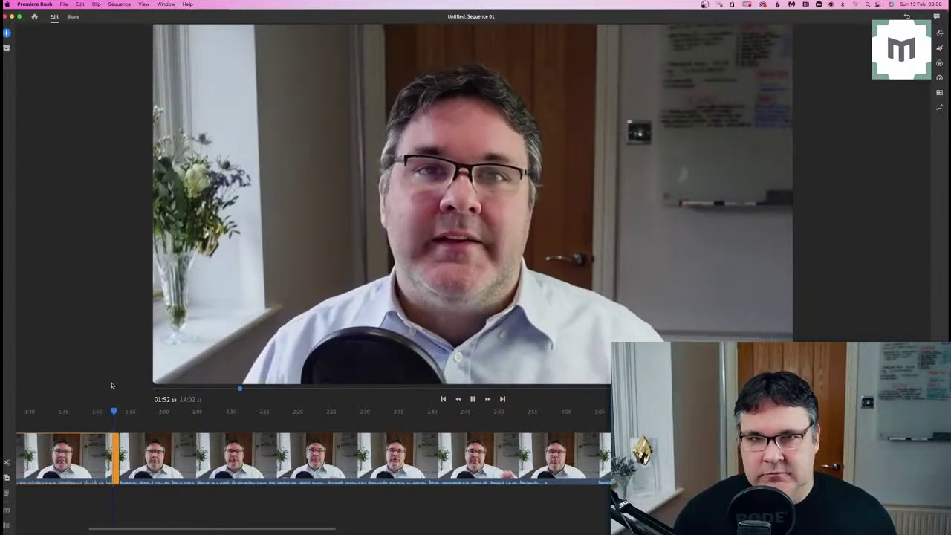
{"action": "key", "text": "space"}
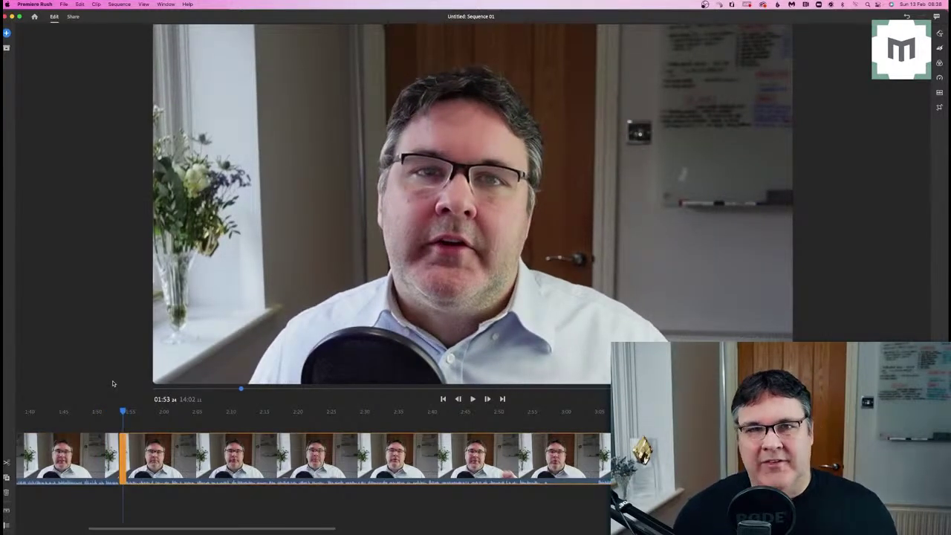